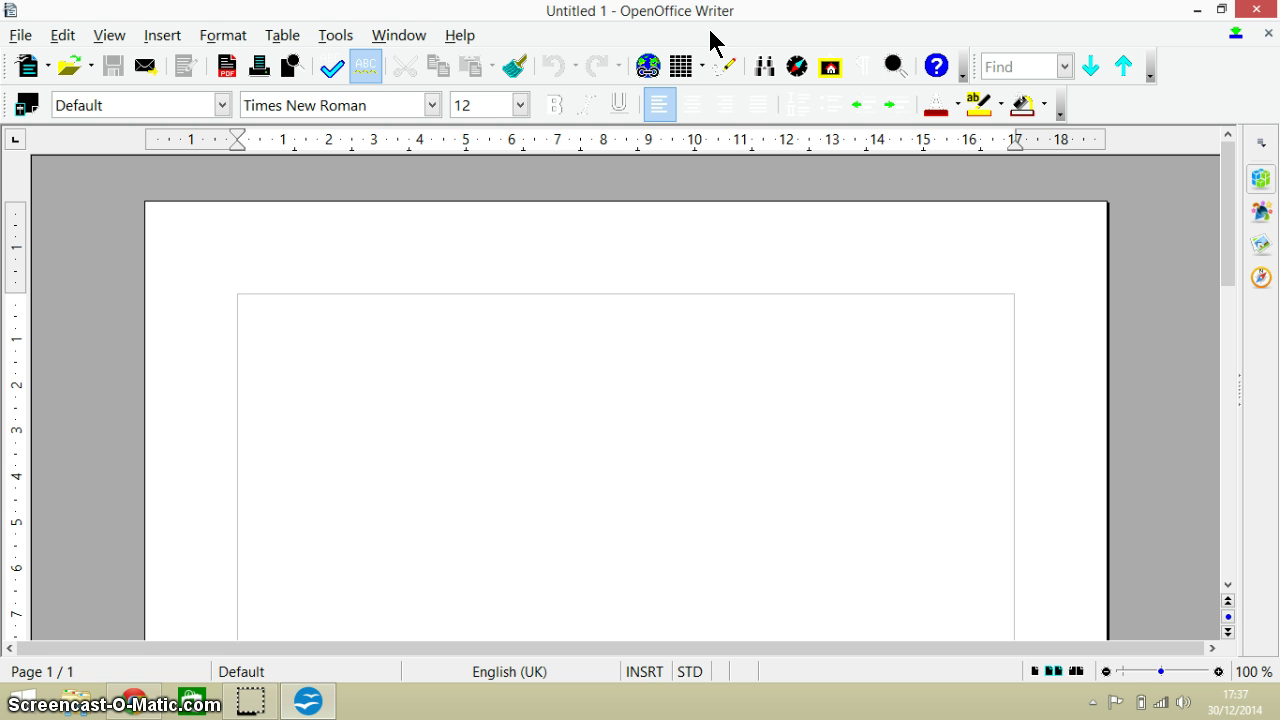
Step: Create a new blank text document and open the existing file test from the Documents folder
key("ctrl+n")
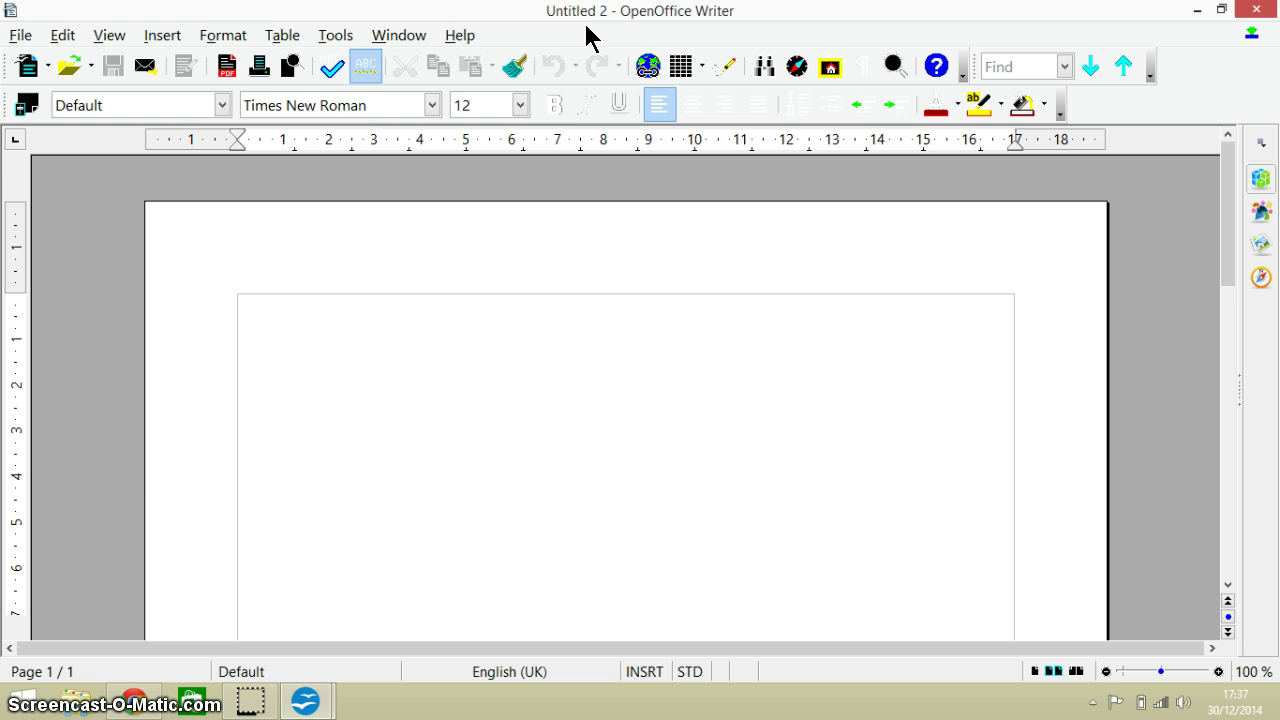
key("ctrl+o")
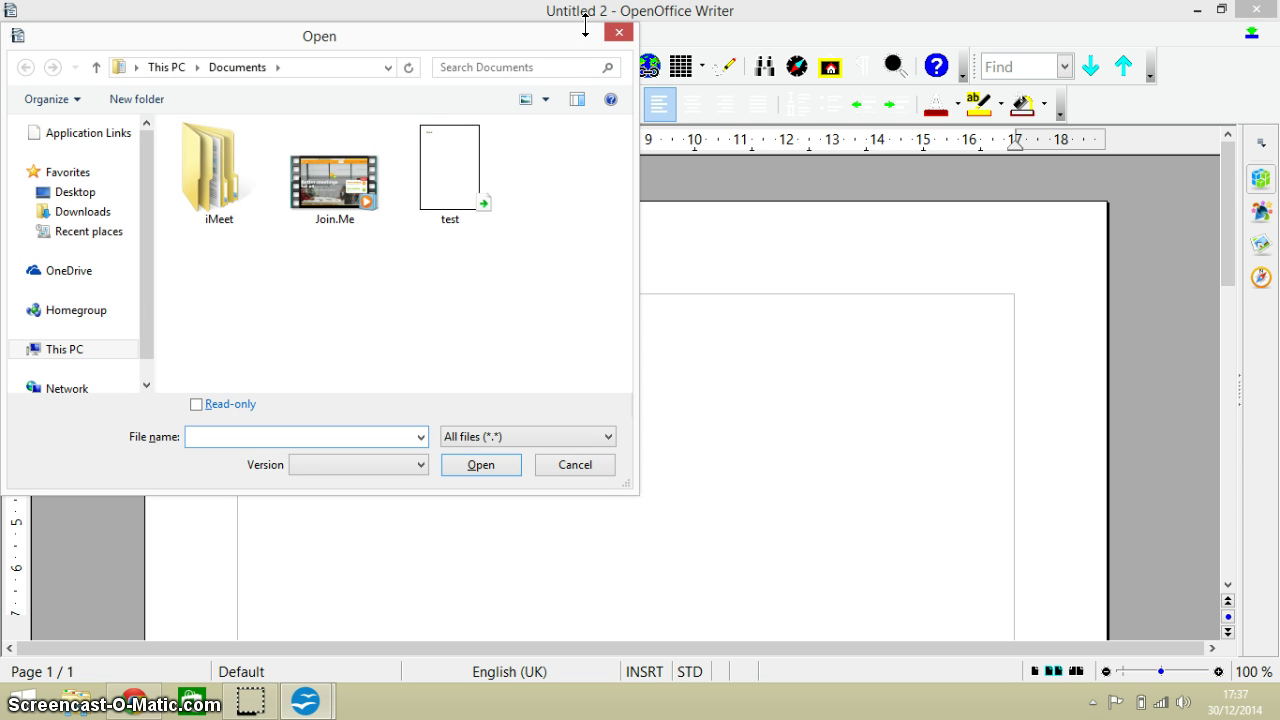
left_click(468, 187)
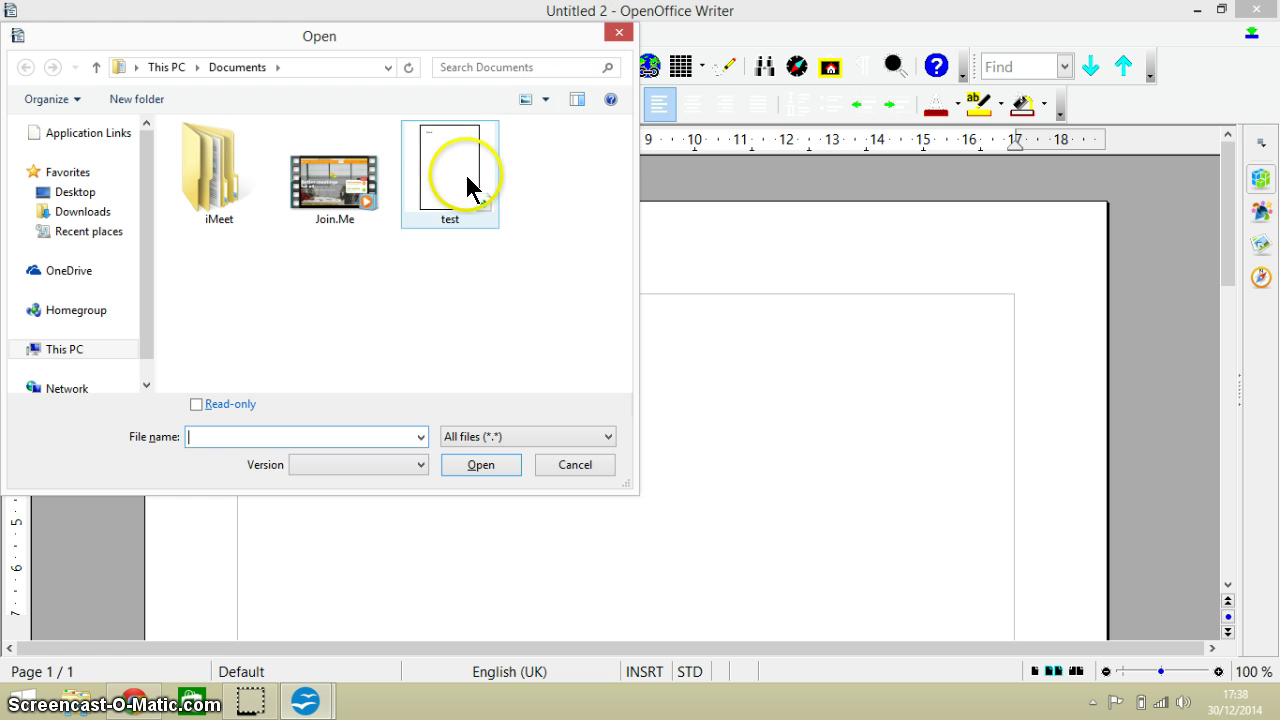
left_click(337, 268)
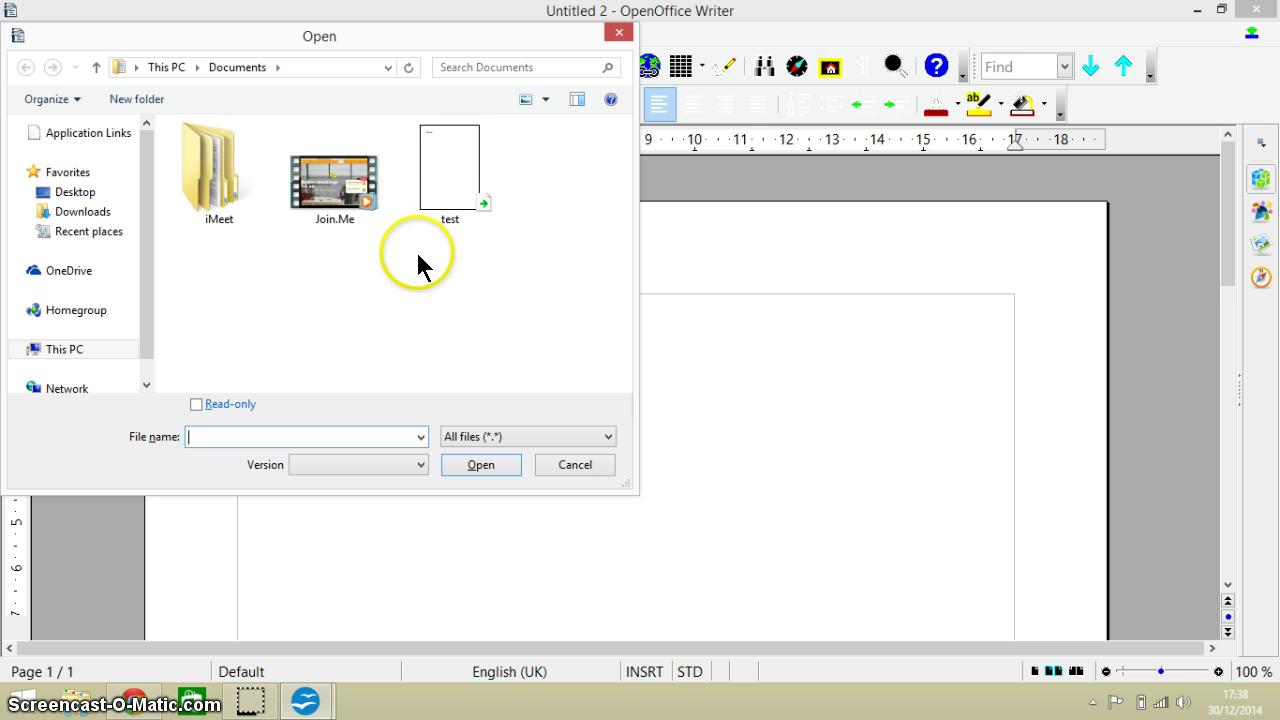
left_click(444, 188)
double_click(446, 192)
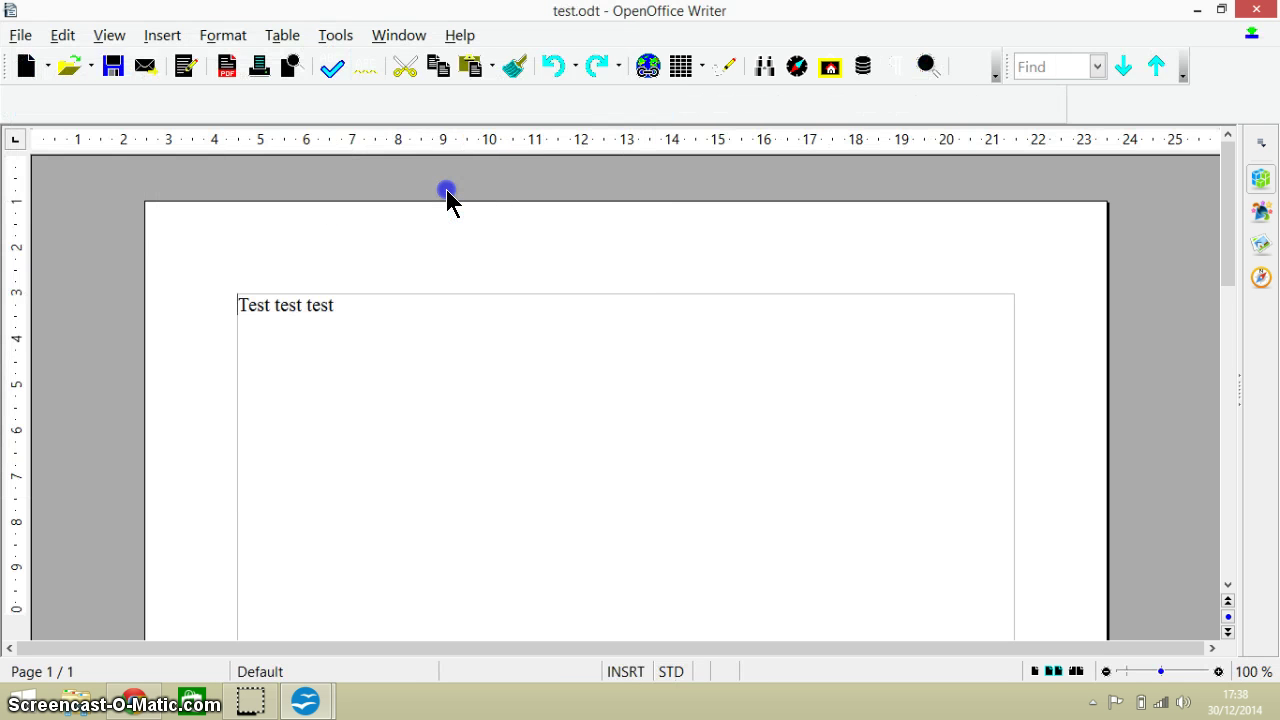
Step: Add the word "test" to the end of the existing line and save the document
left_click(371, 313)
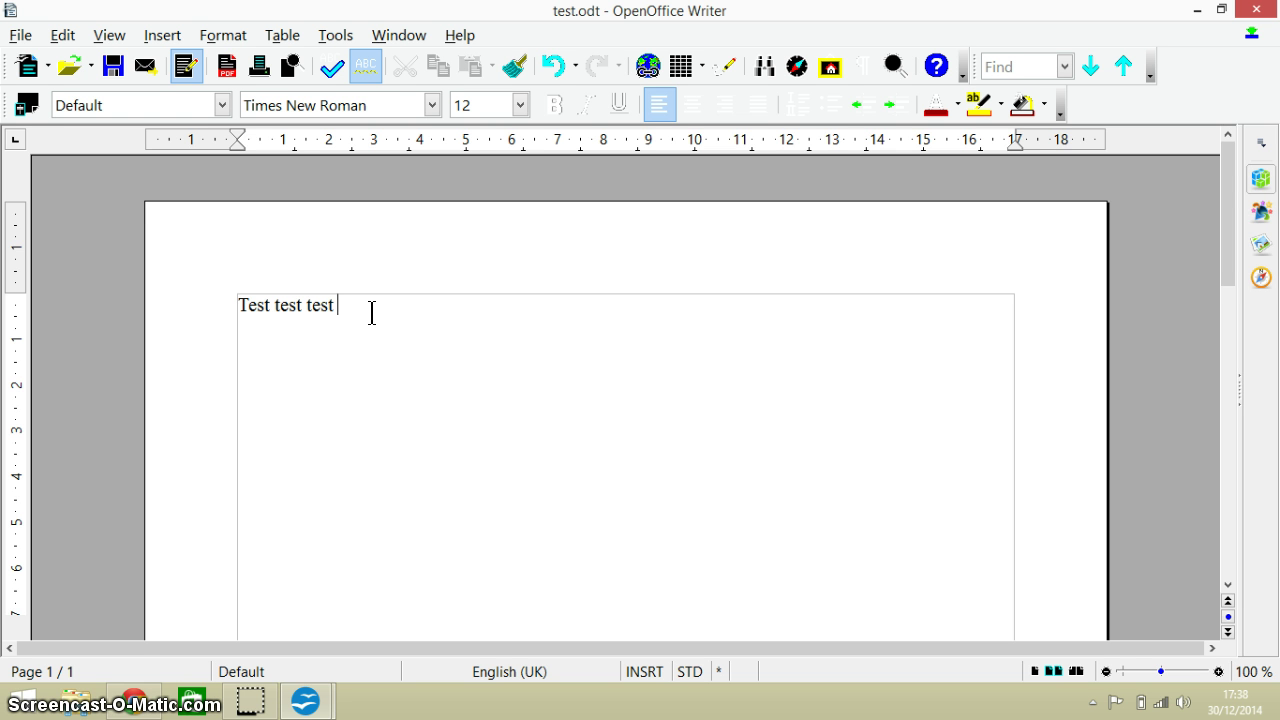
type("y")
key("BackSpace")
type("test")
key("ctrl+s")
Step: Save a copy of the document in the Documents folder under the name test1
key("ctrl+shift+s")
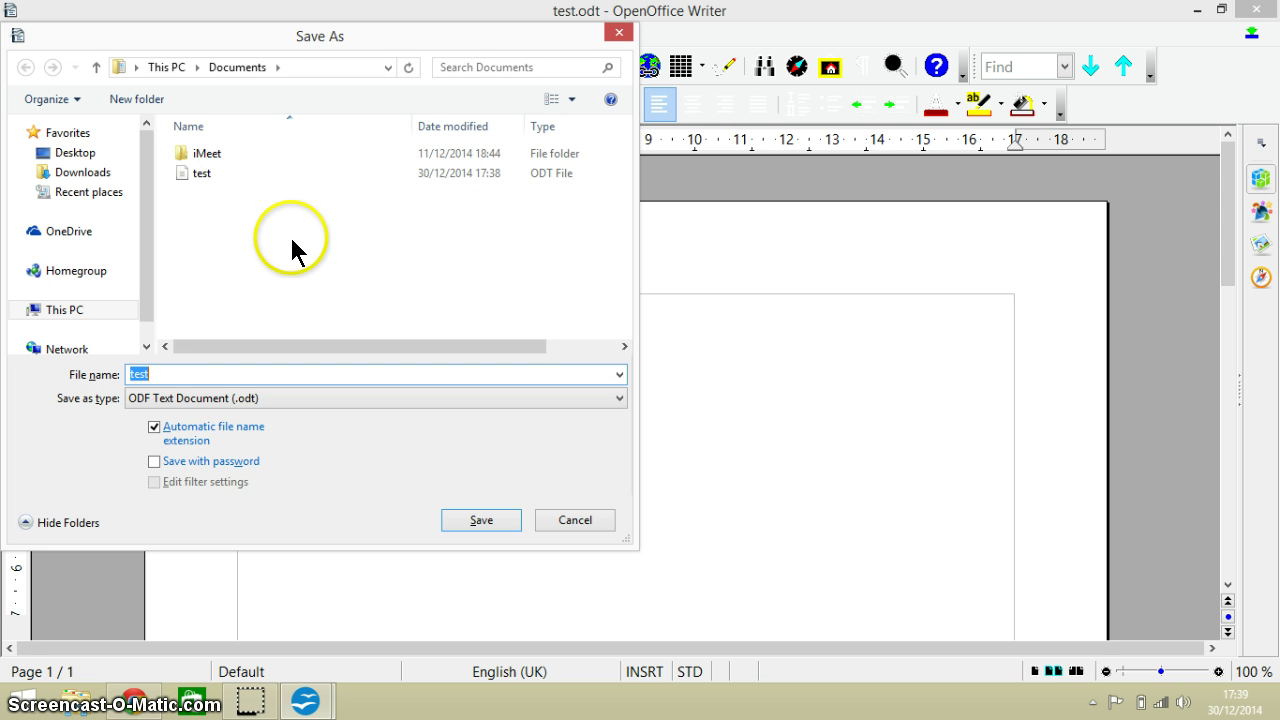
left_click(170, 374)
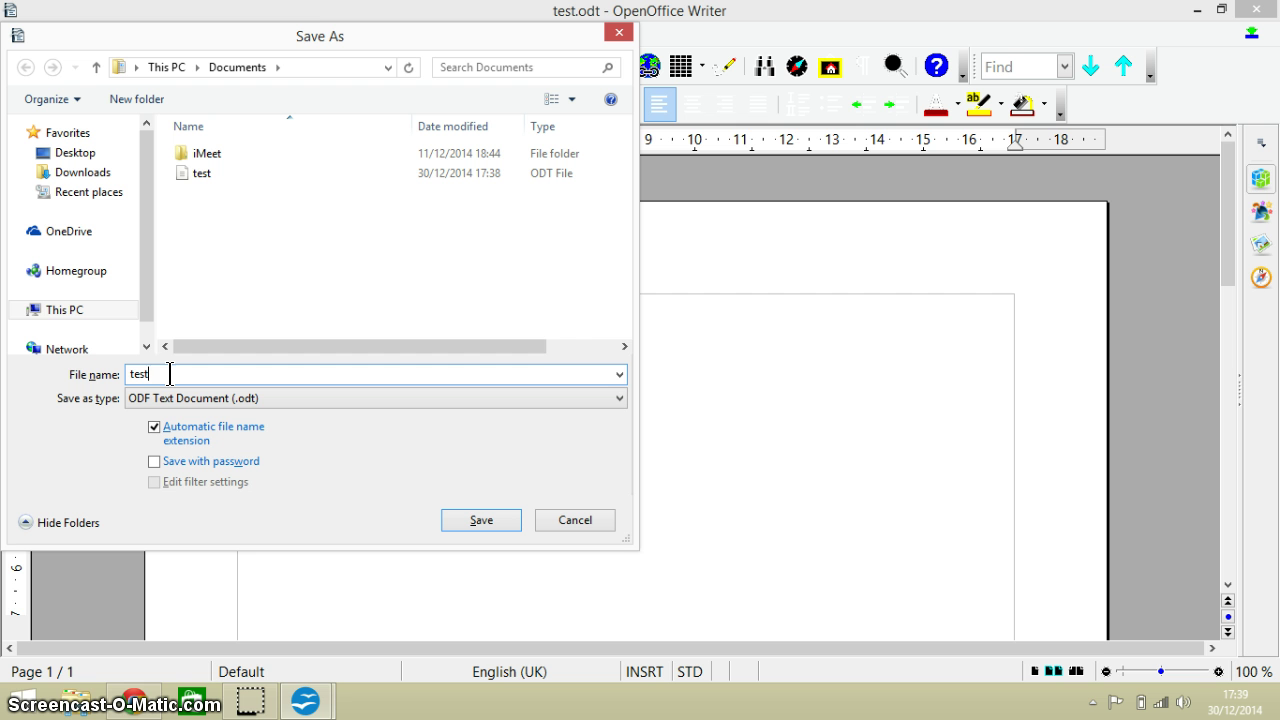
type("1")
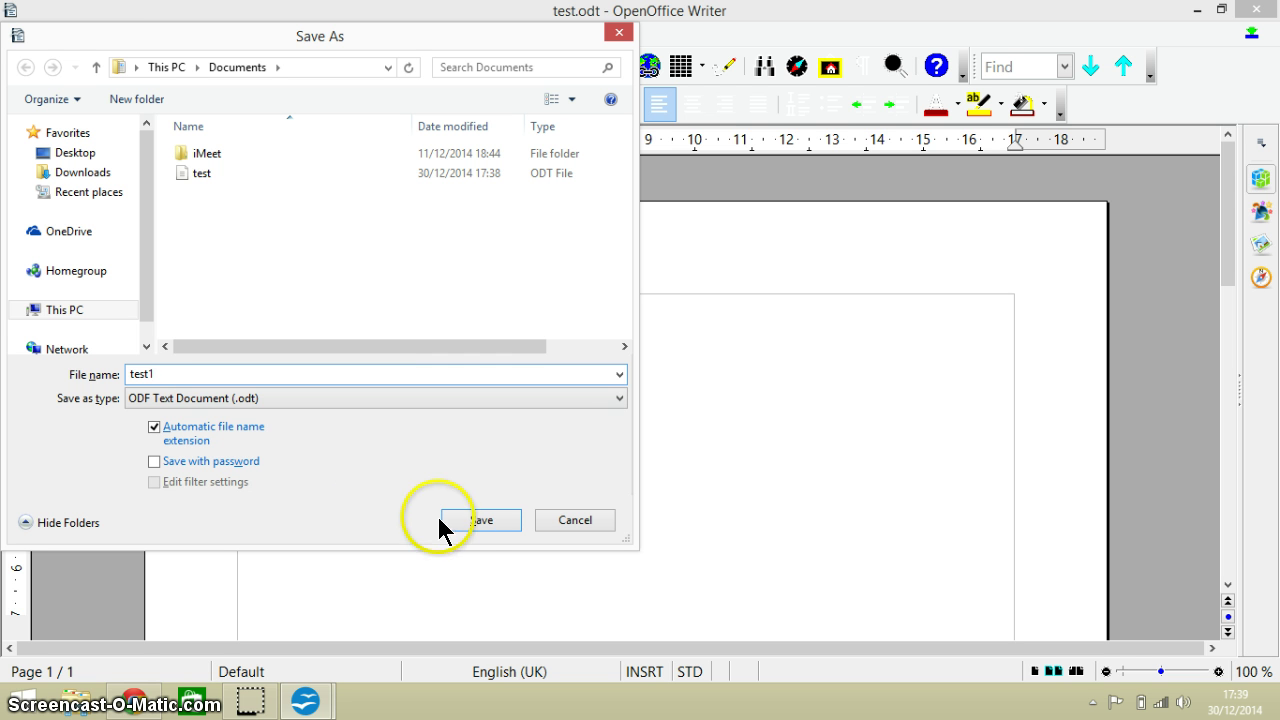
left_click(477, 522)
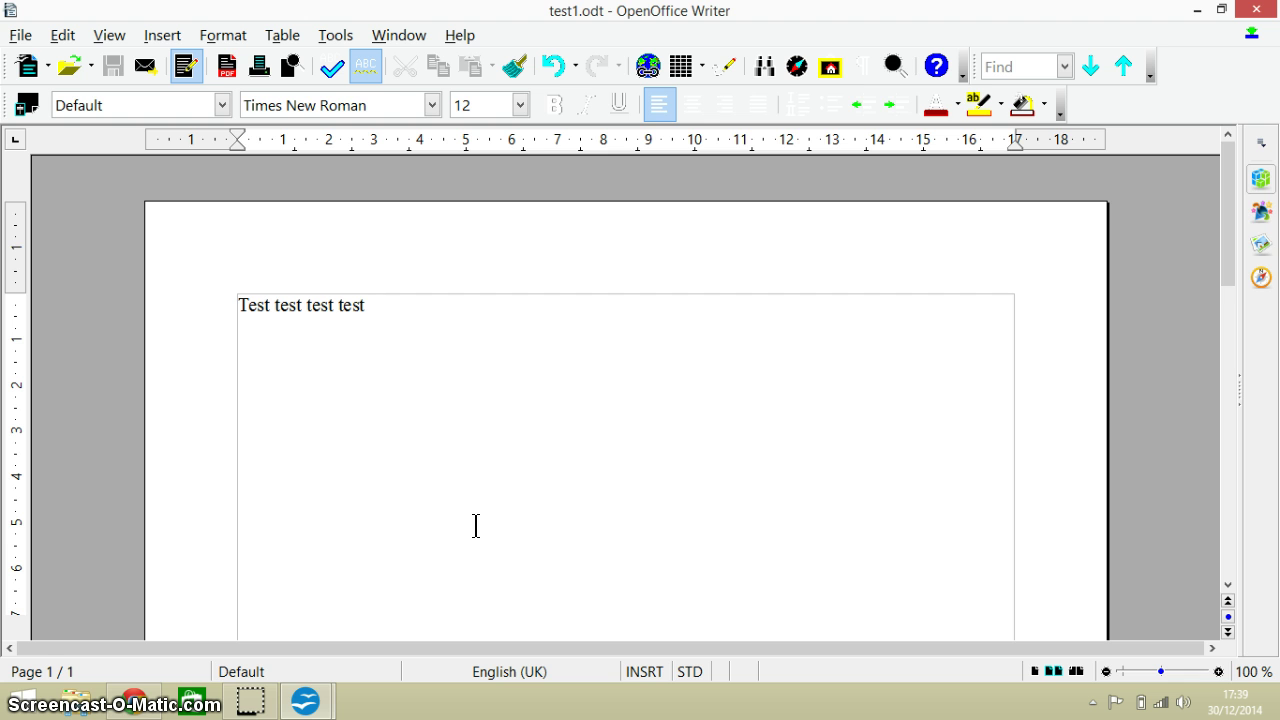
Step: Close the test1 document window and restart OpenOffice with a new text document
key("alt+F4")
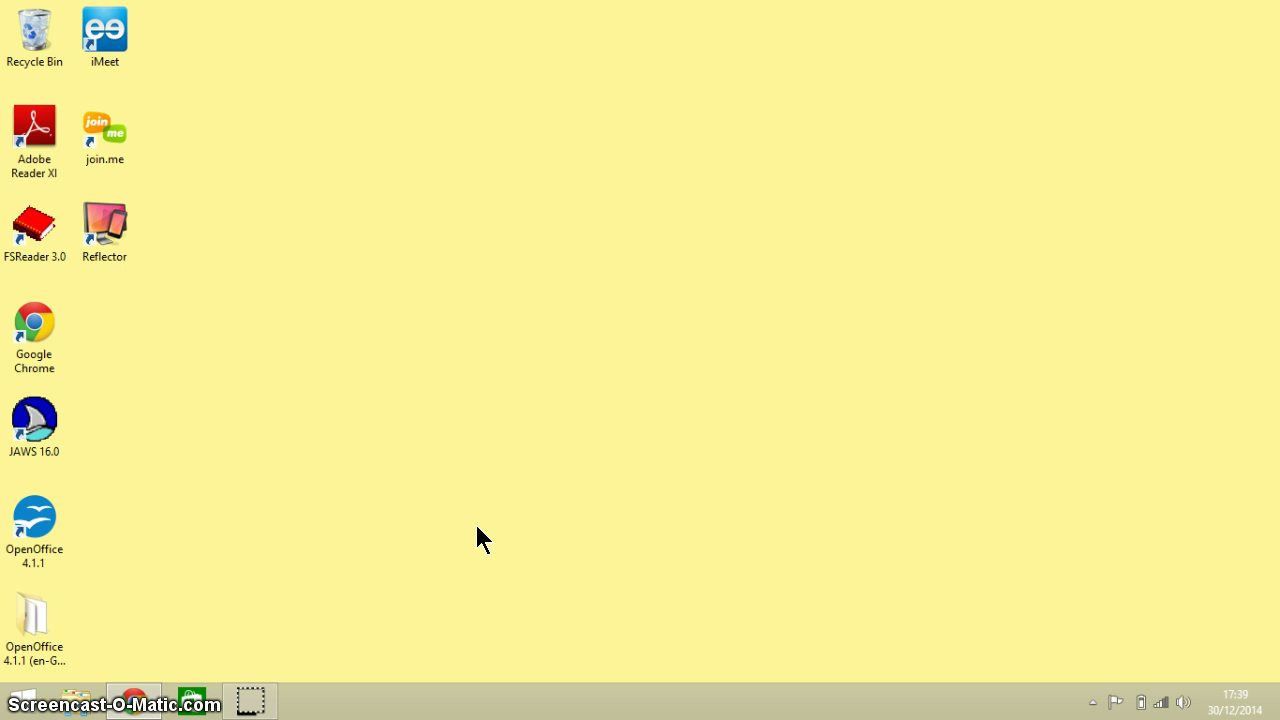
double_click(44, 521)
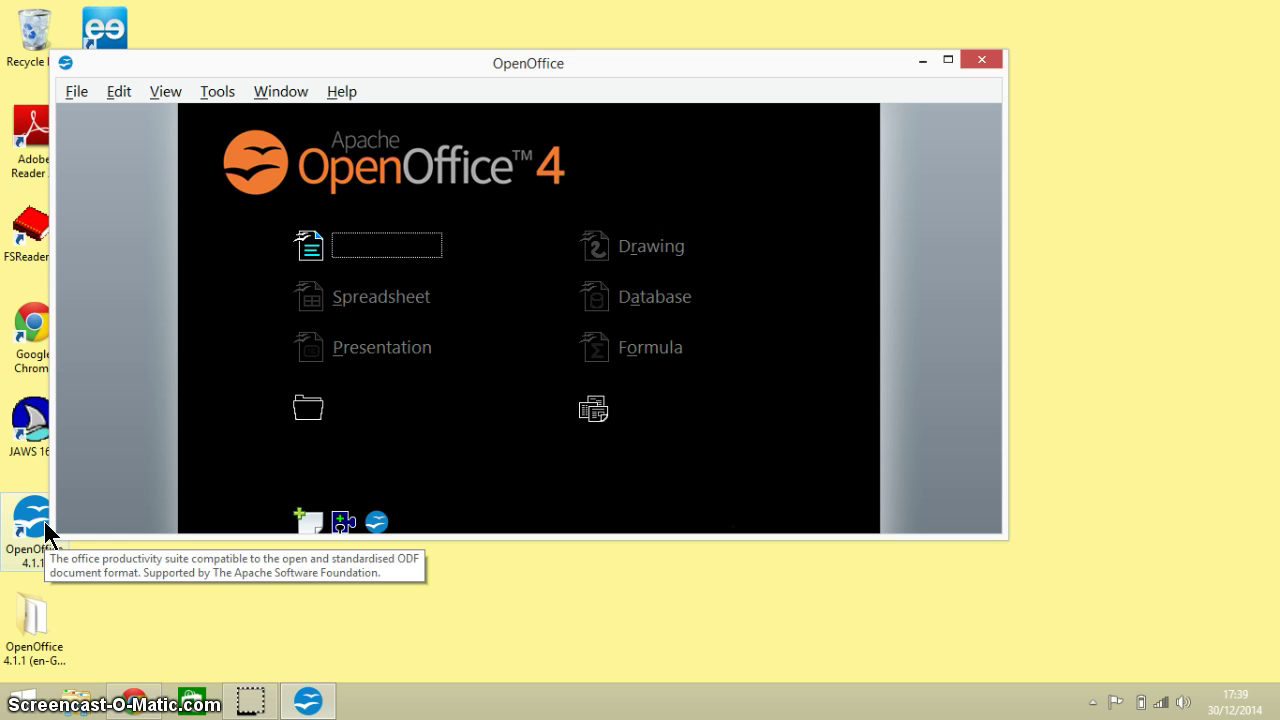
left_click(391, 244)
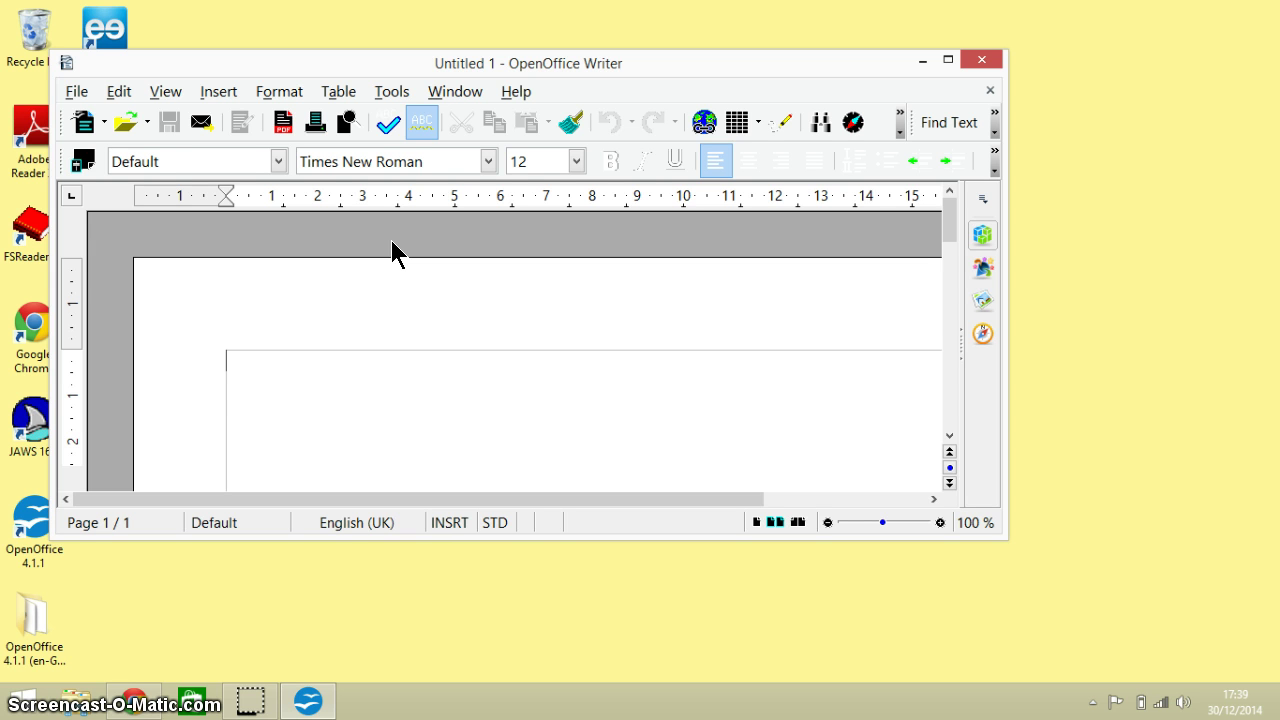
Step: Open the file test from the Documents folder and maximize its window
key("ctrl+o")
left_click(292, 268)
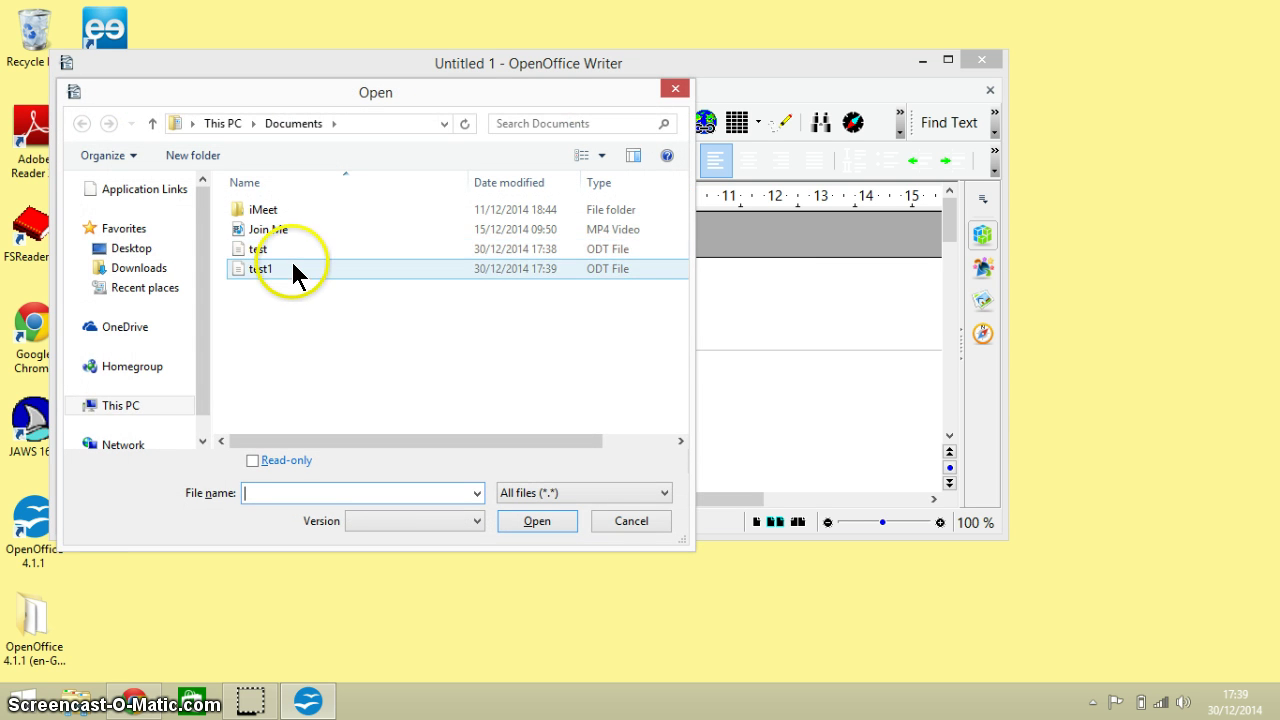
double_click(285, 249)
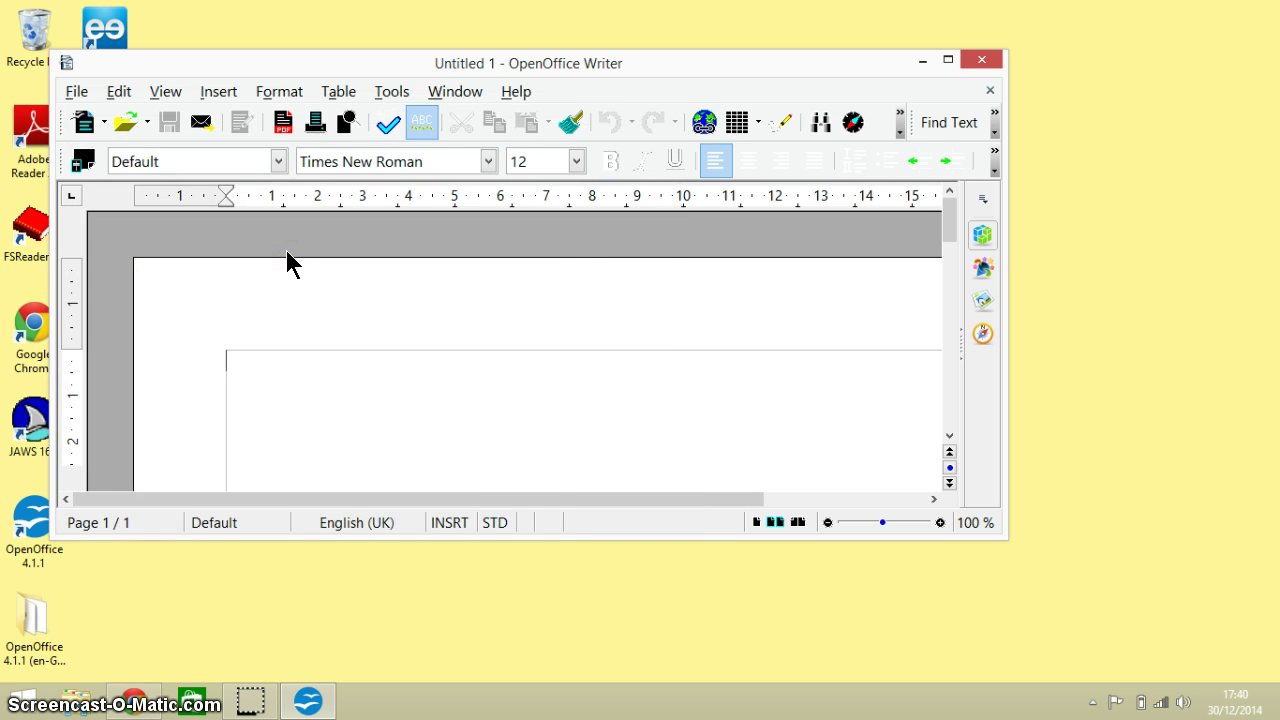
left_click(948, 59)
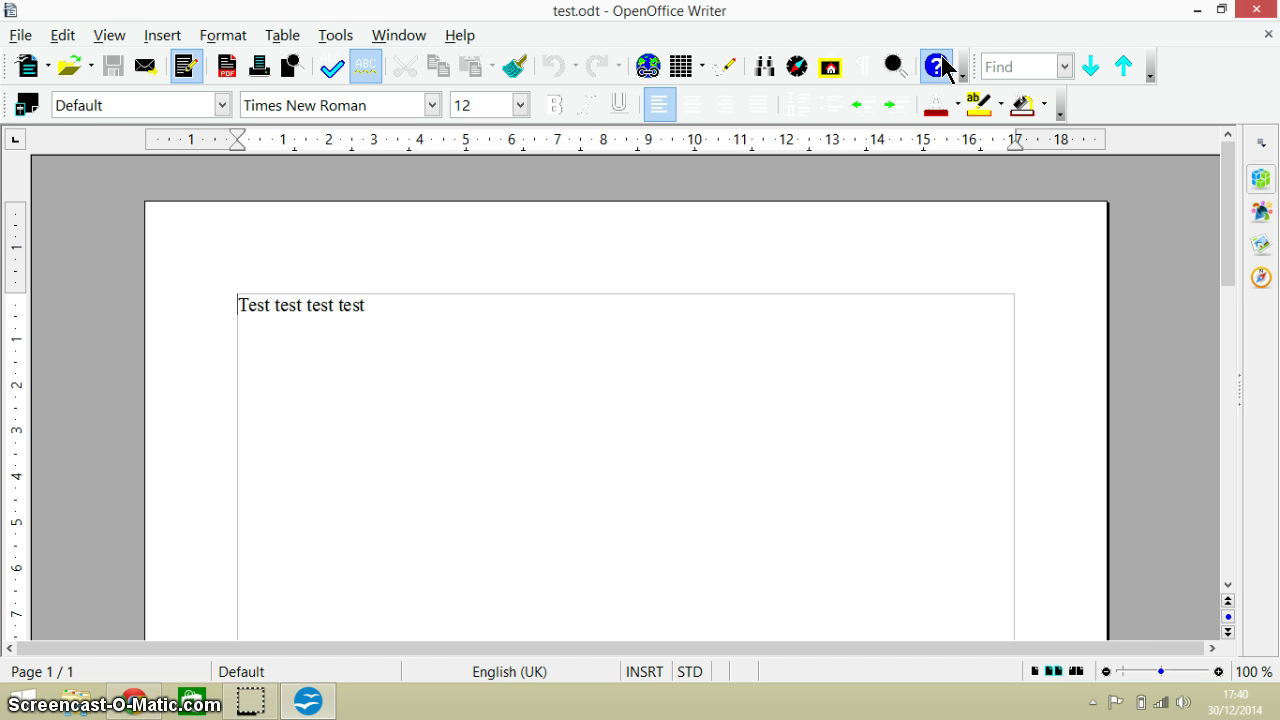
Step: Choose the Canon iP2700 series printer in the print settings and leave them without printing
key("ctrl+p")
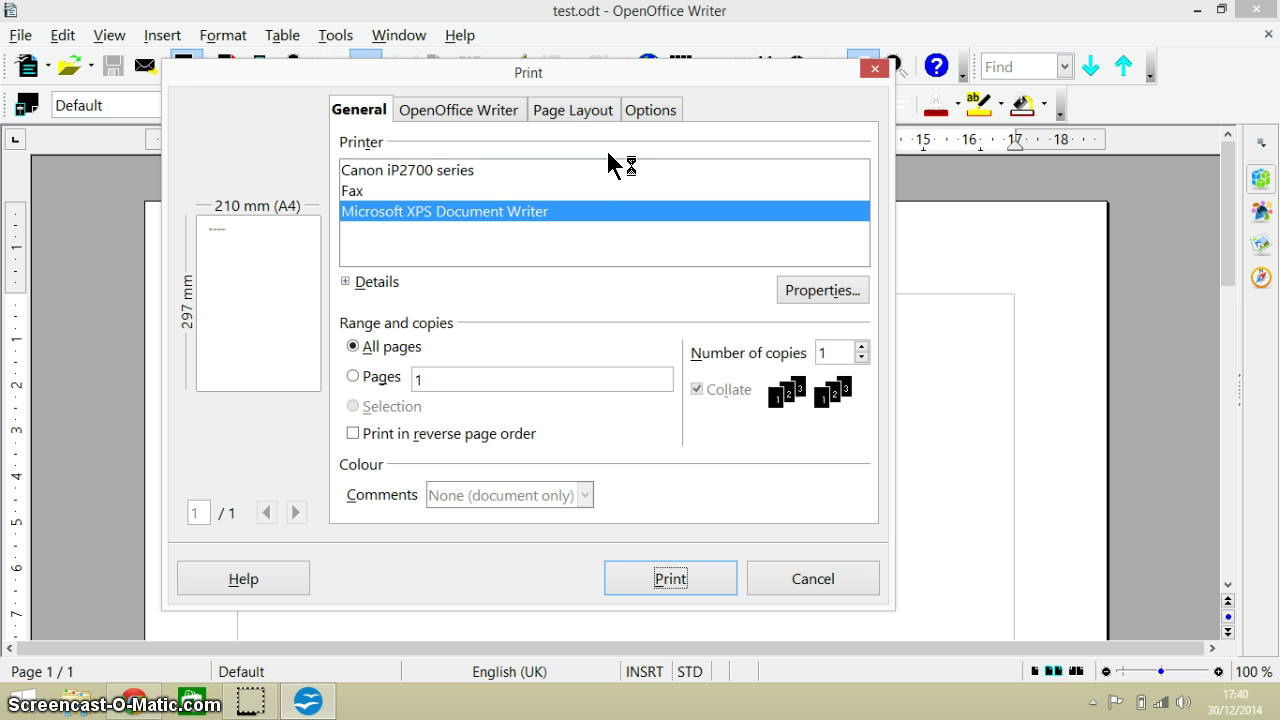
left_click(443, 172)
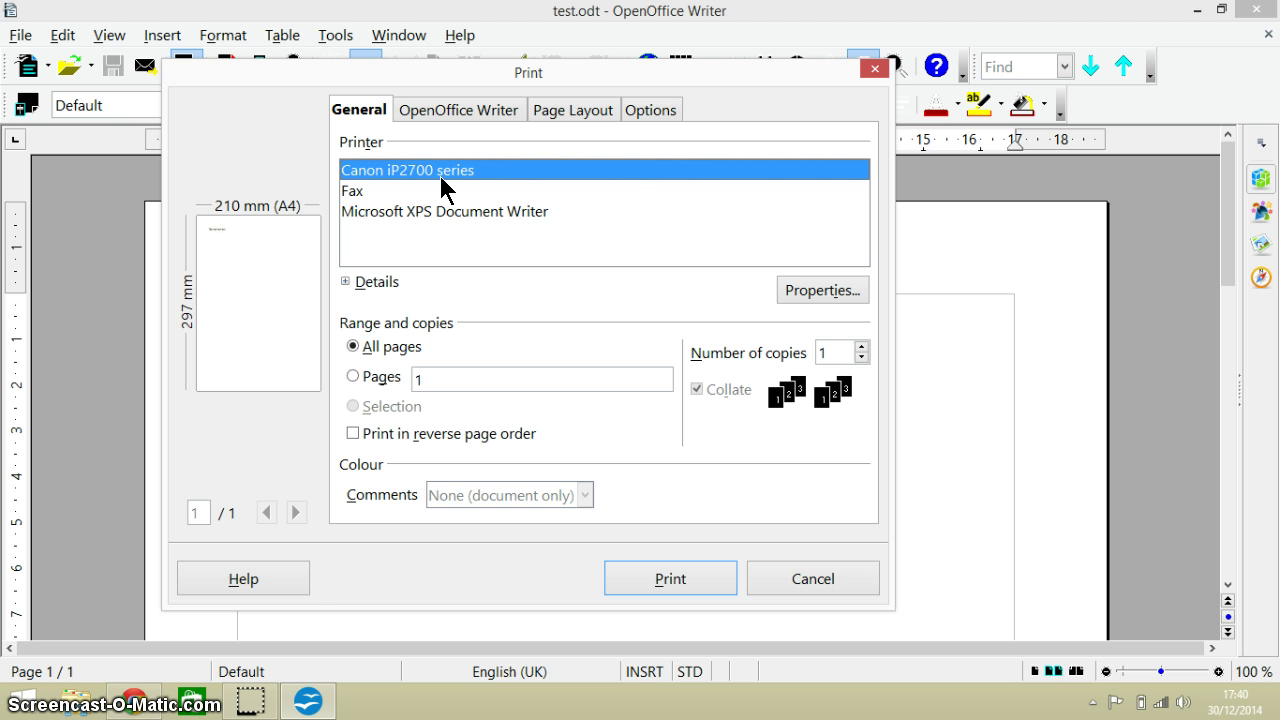
key("Escape")
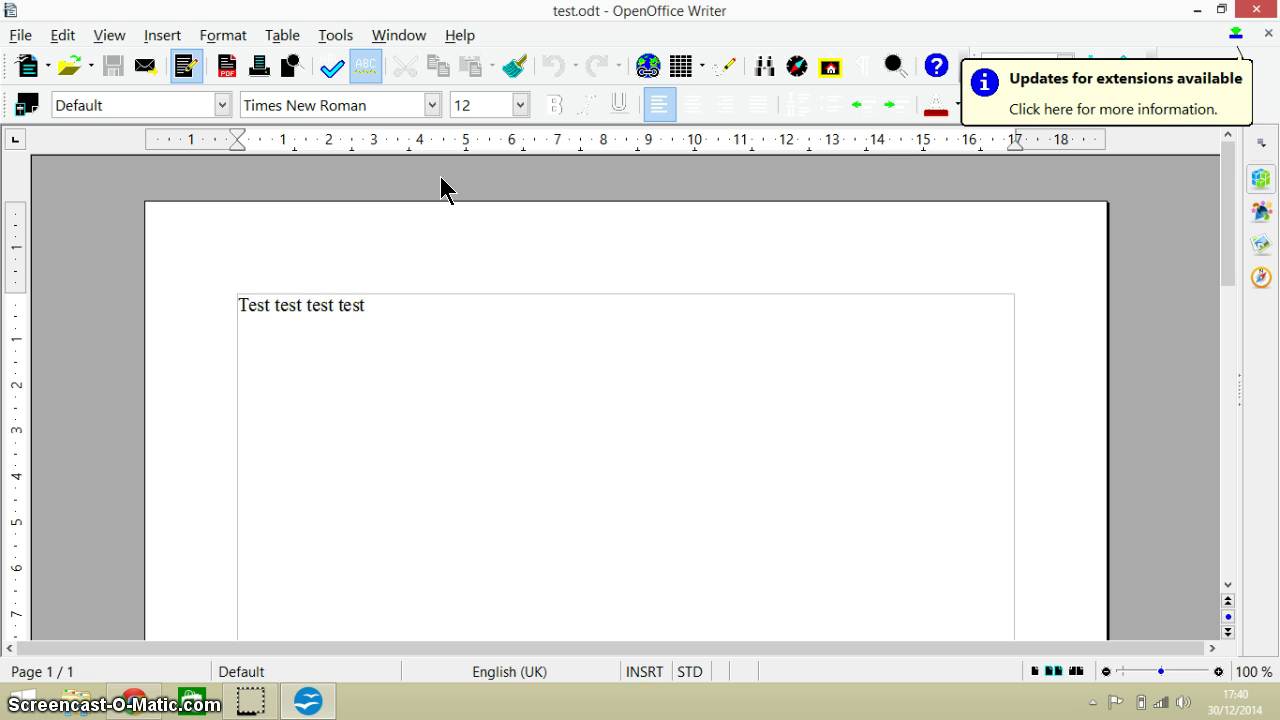
Step: Show the document in full-screen view and return to the normal view
type("J")
key("BackSpace")
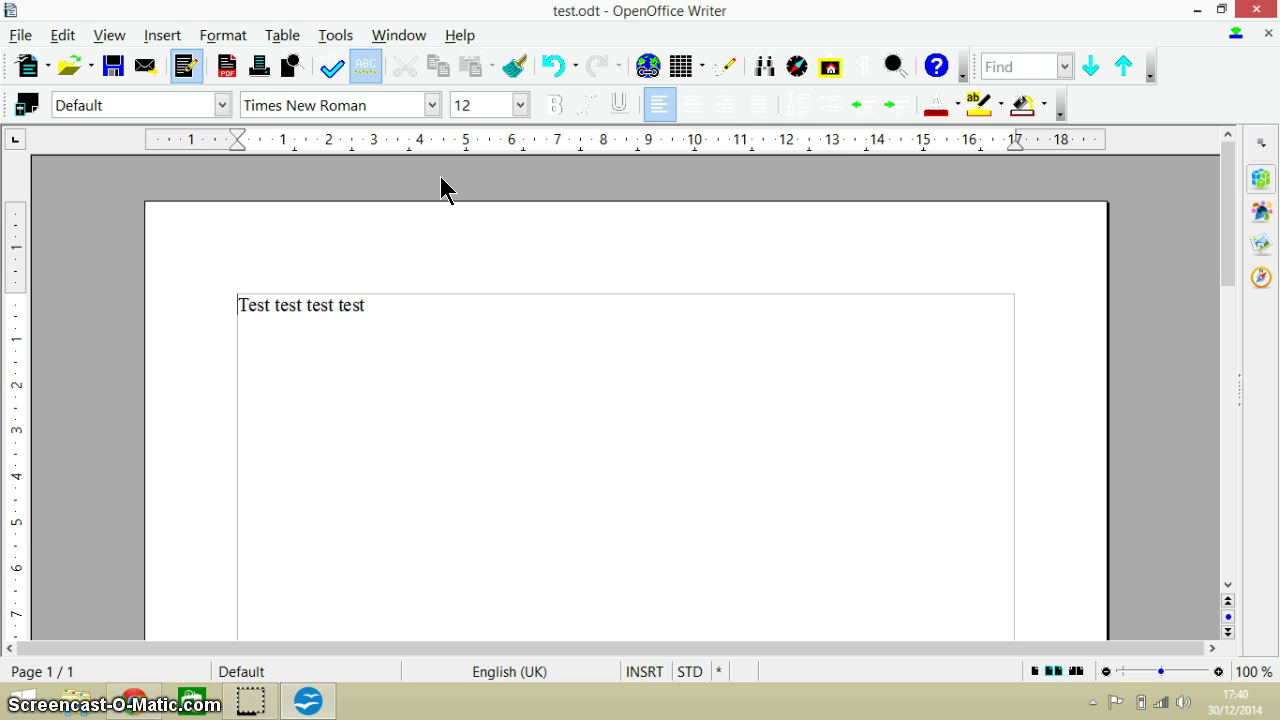
key("ctrl+shift+j")
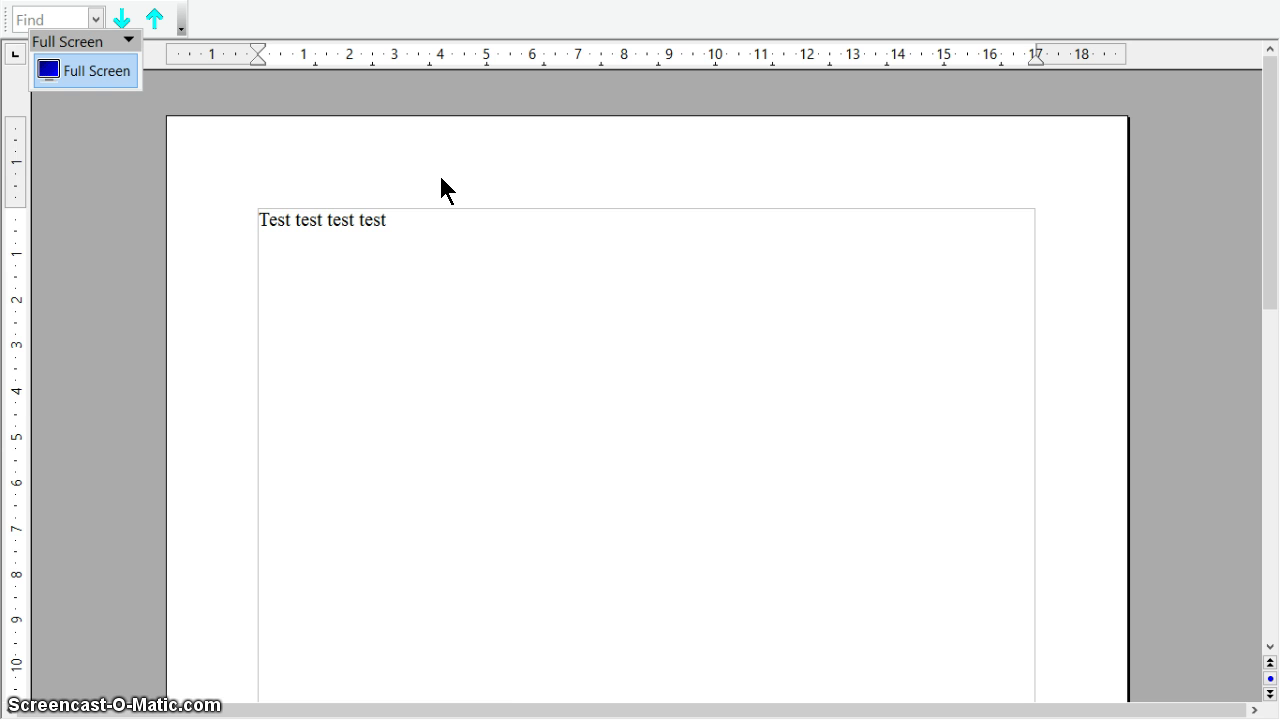
key("Escape")
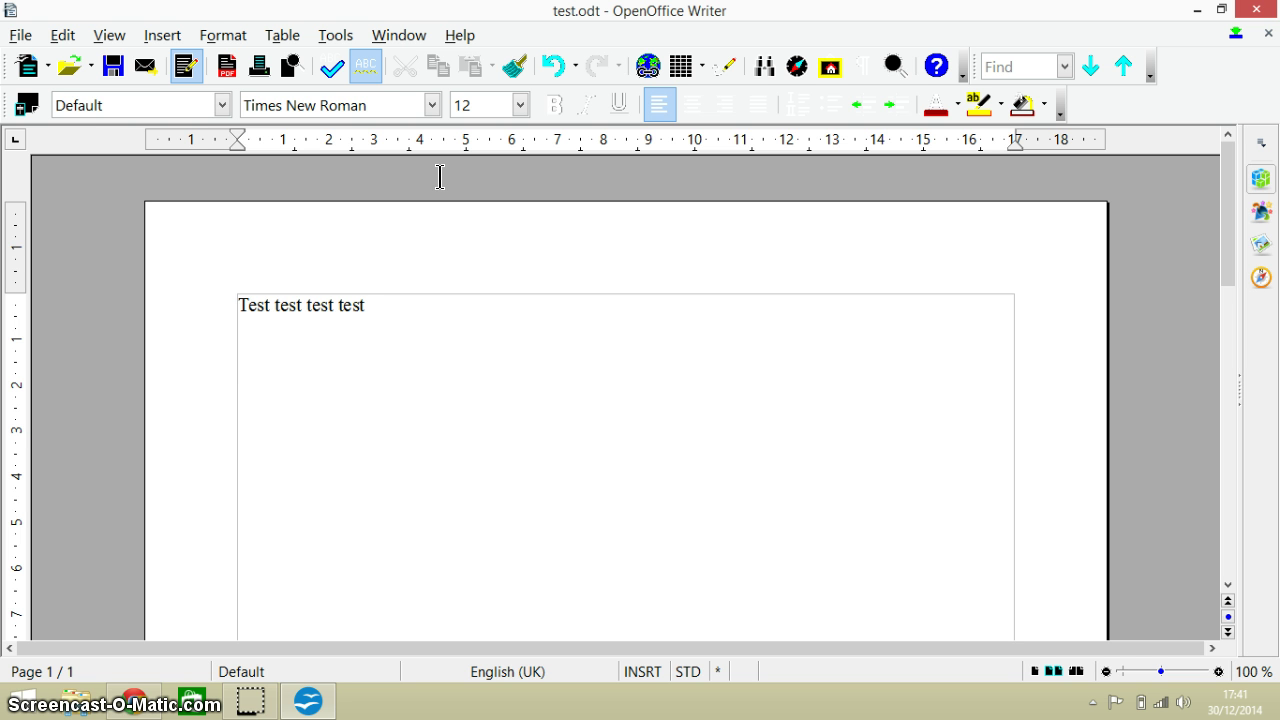
Step: View the Insert Table and Find & Replace dialogs, closing each without changing the document
key("ctrl+F12")
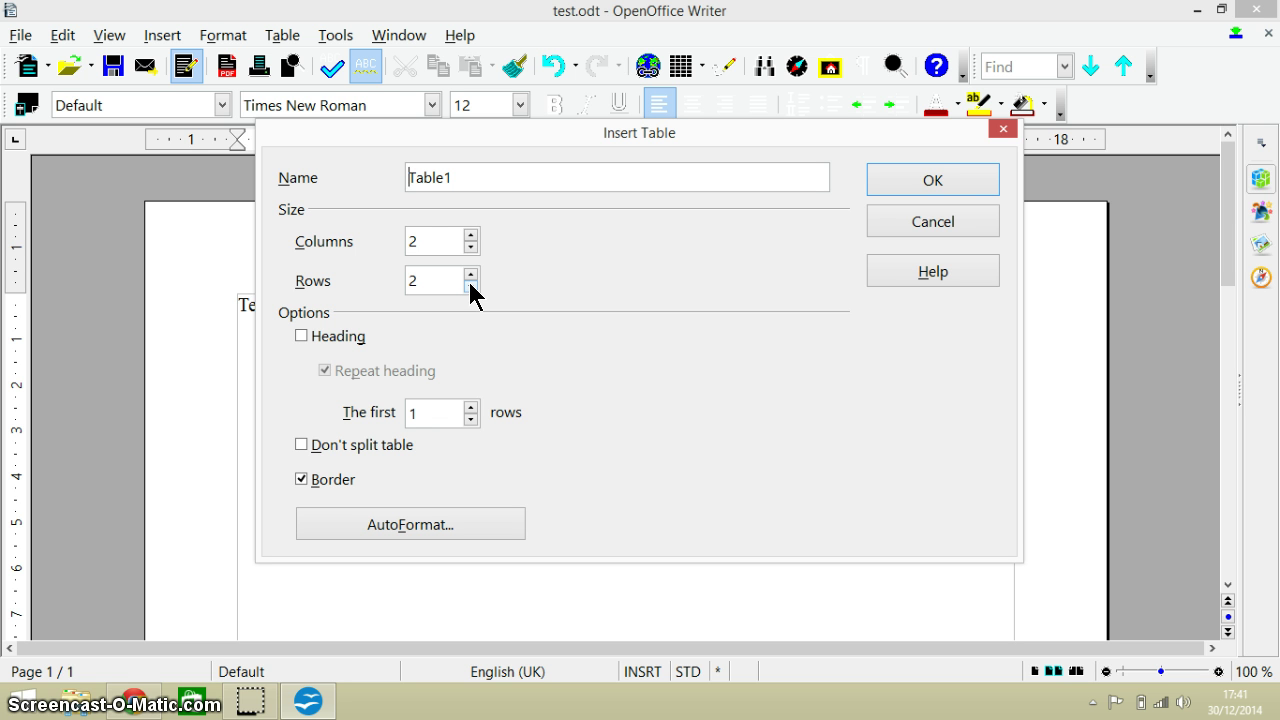
left_click(940, 220)
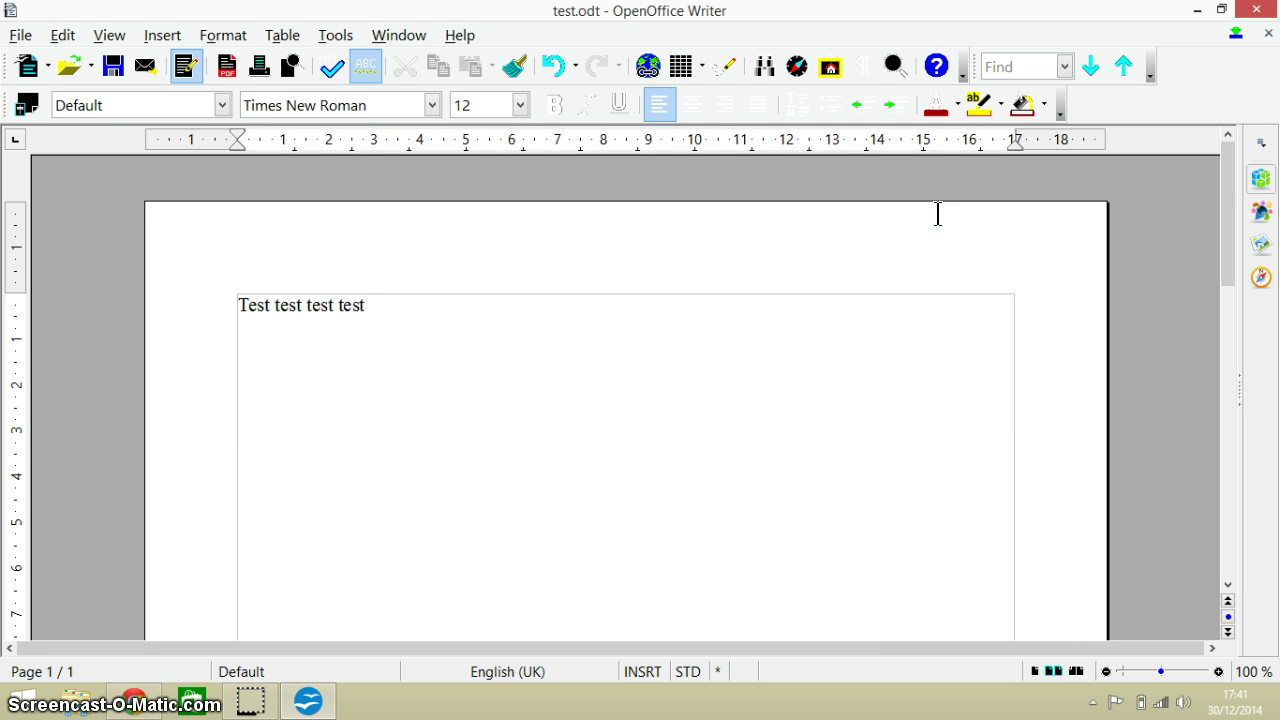
key("ctrl+h")
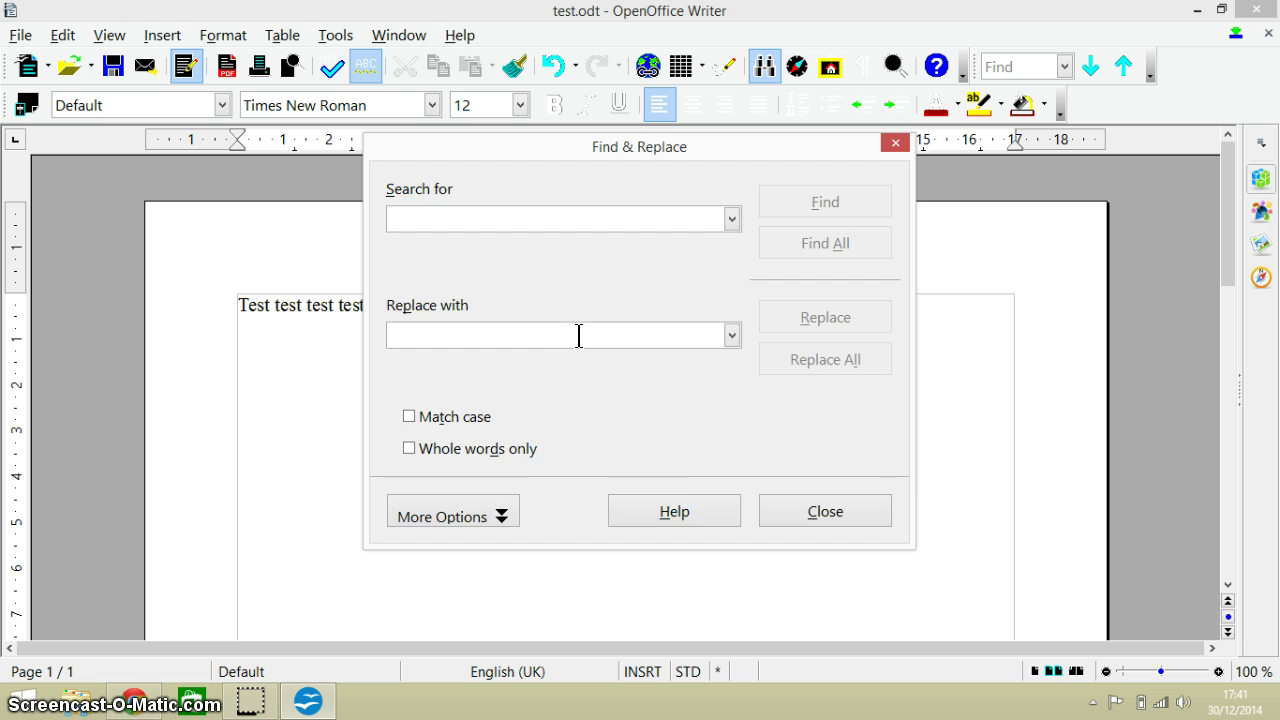
key("Escape")
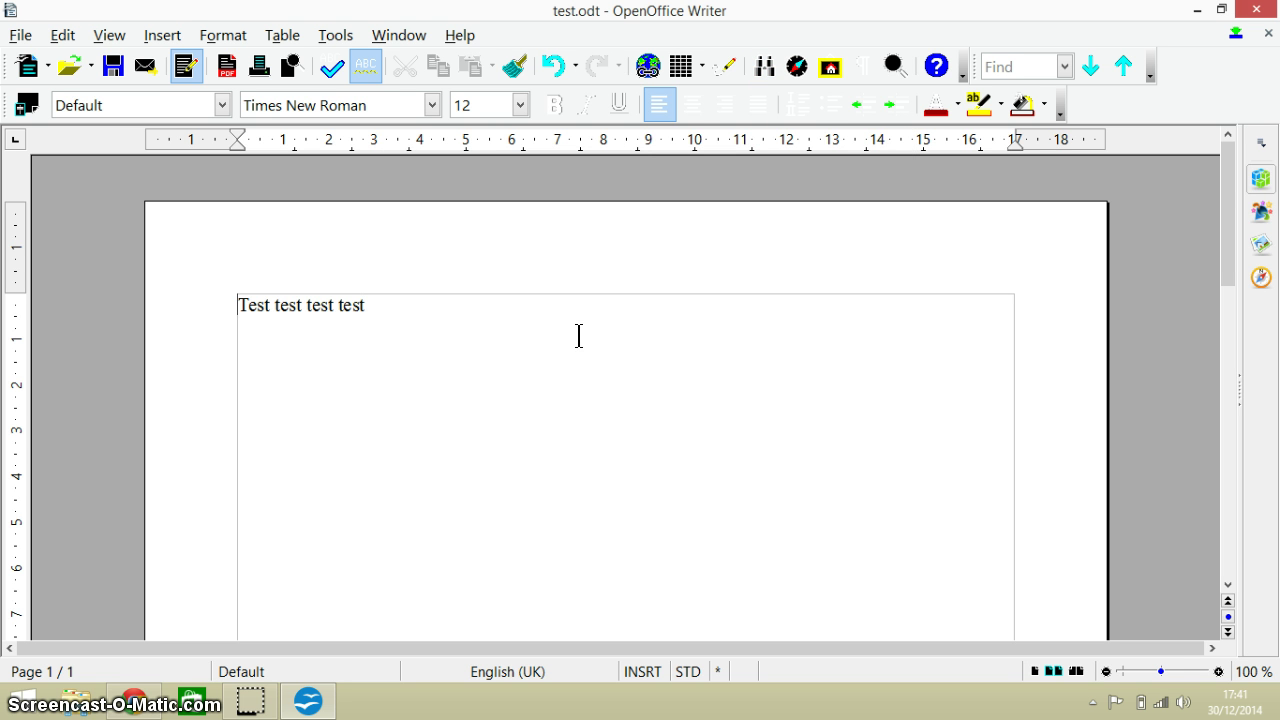
Step: Run the spelling check on the document twice, dismissing its notice each time
key("F7")
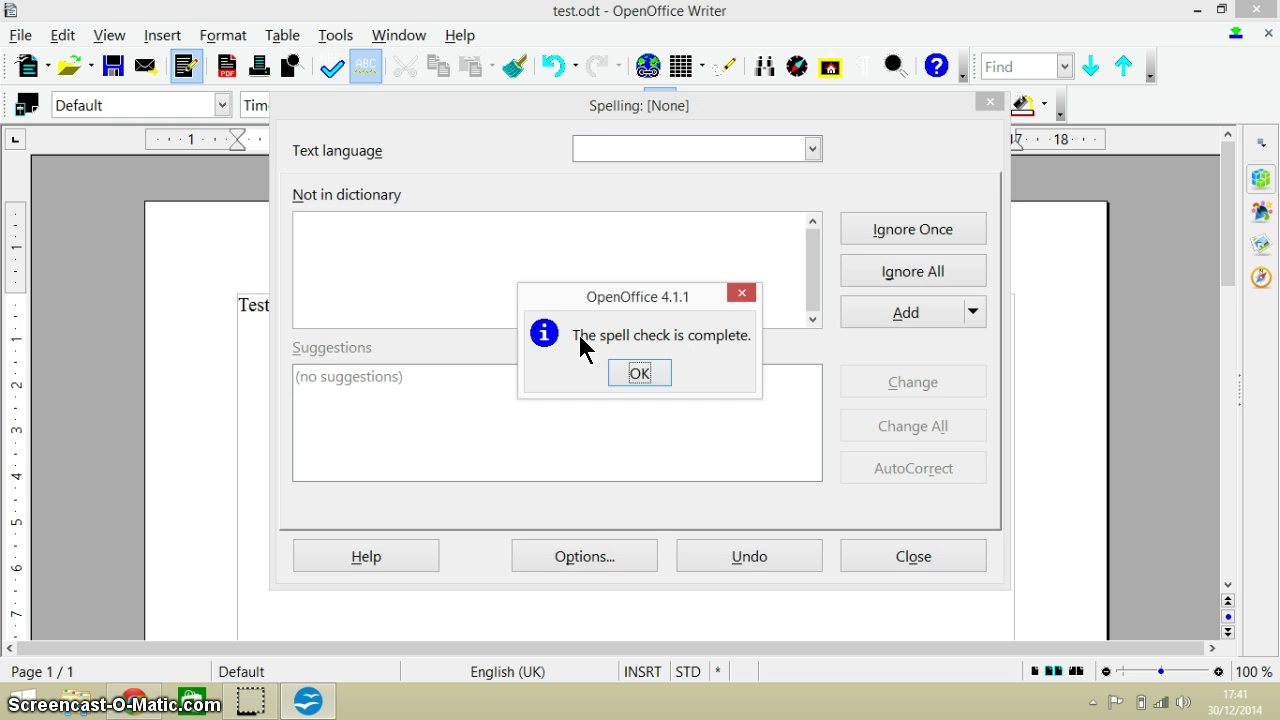
left_click(636, 372)
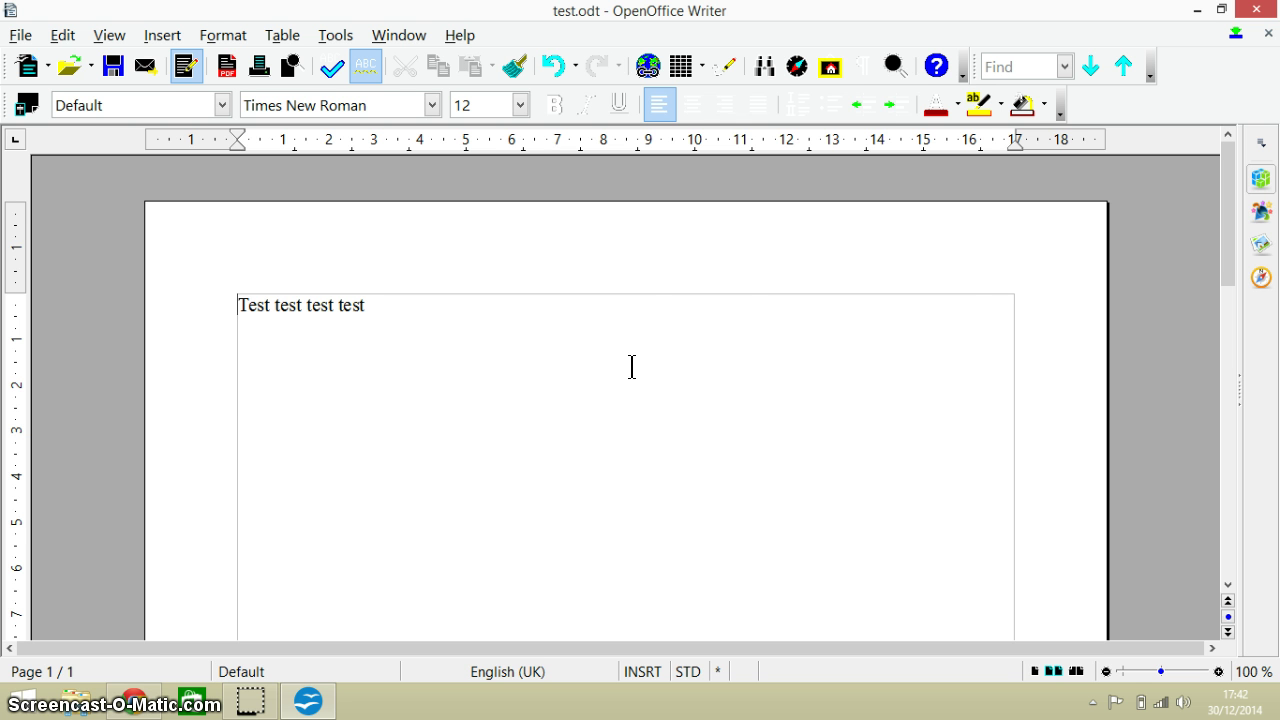
key("F8")
key("F7")
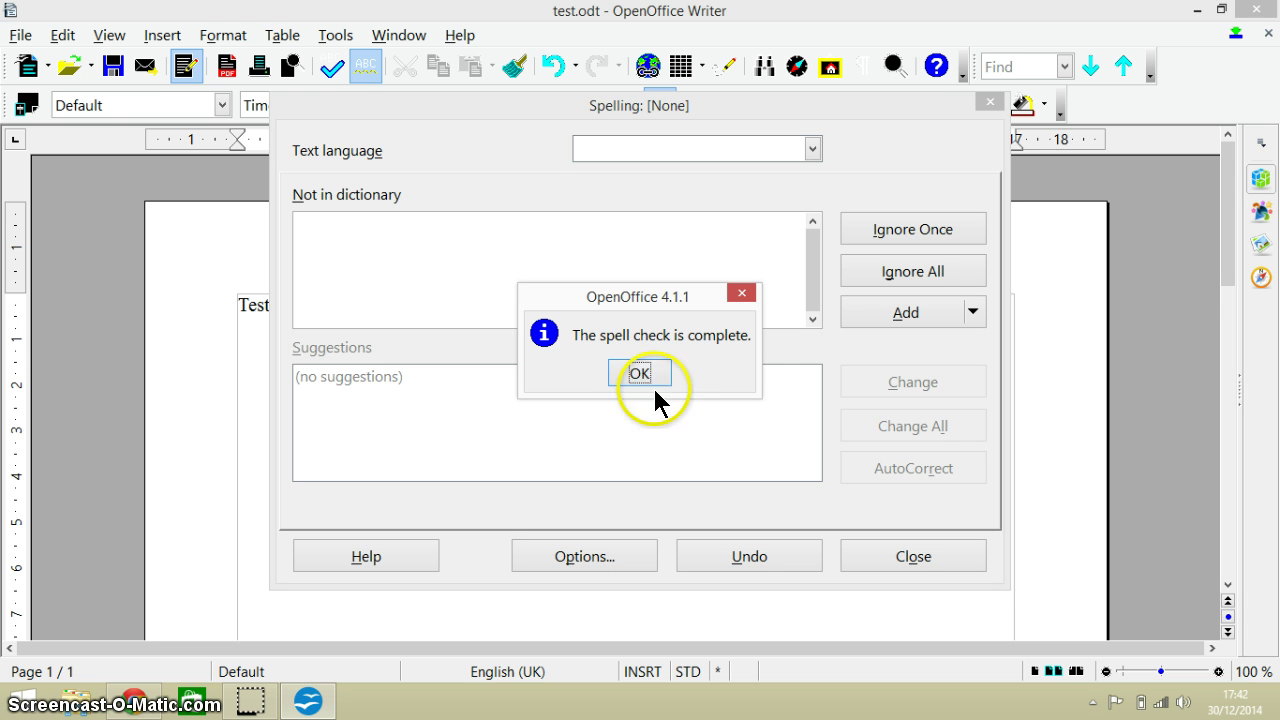
left_click(650, 373)
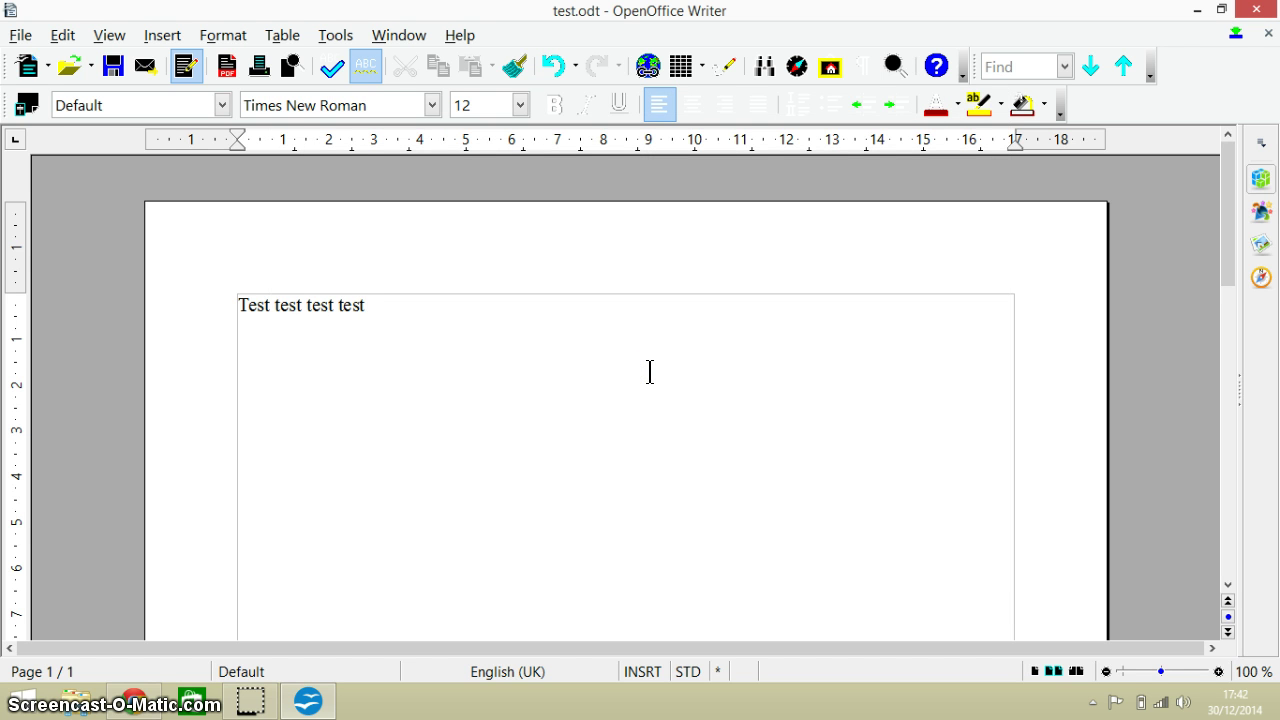
Step: Select all the text in the test document and open test1 from the Documents folder in a maximized window
key("ctrl+a")
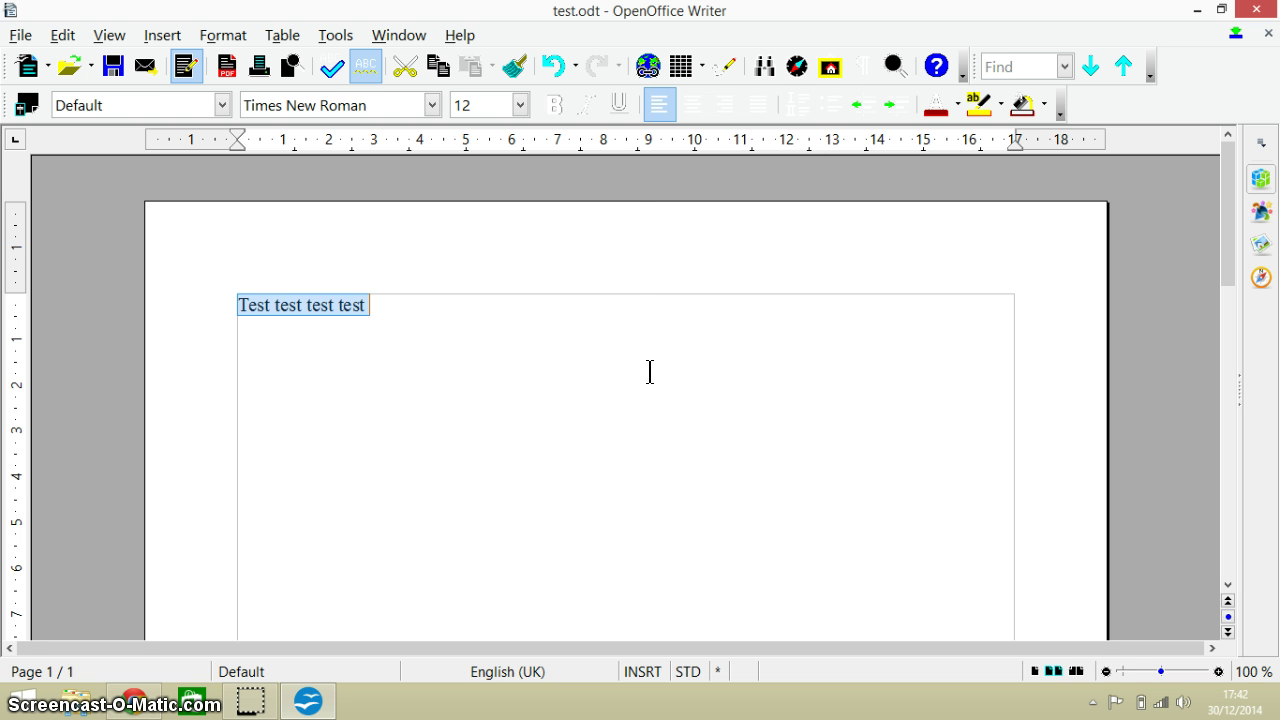
key("ctrl+o")
left_click(213, 212)
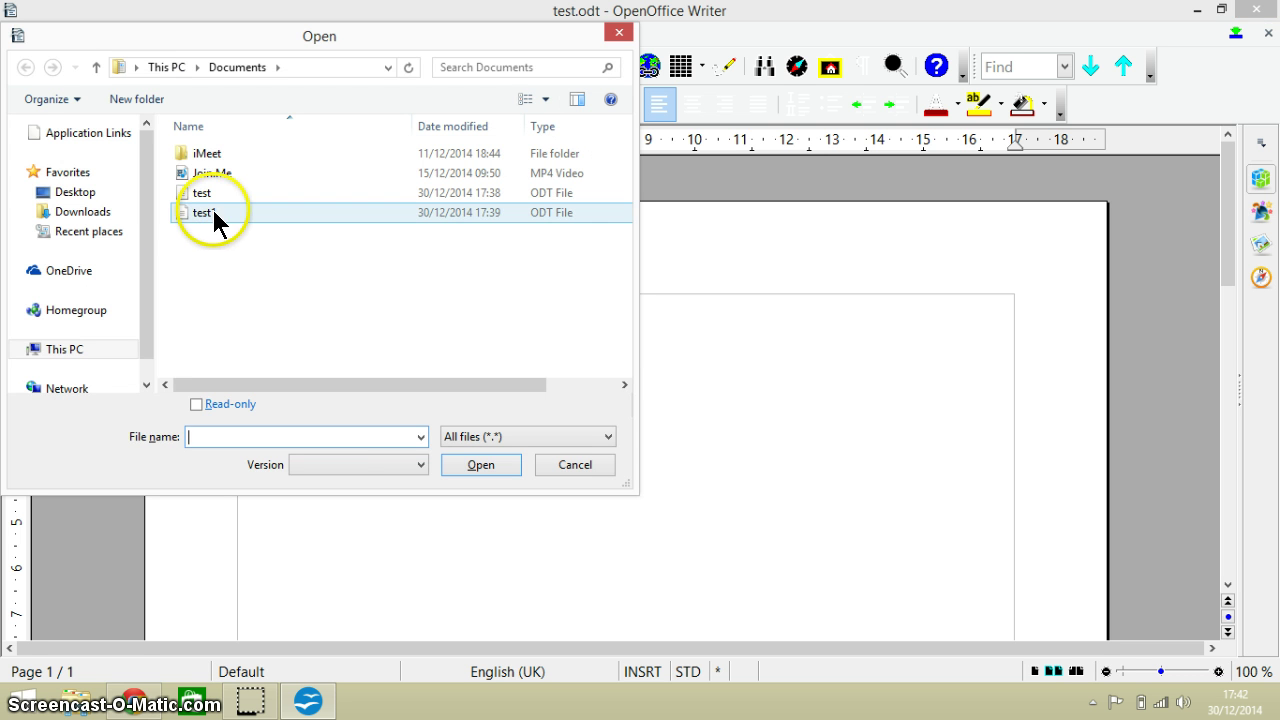
double_click(213, 212)
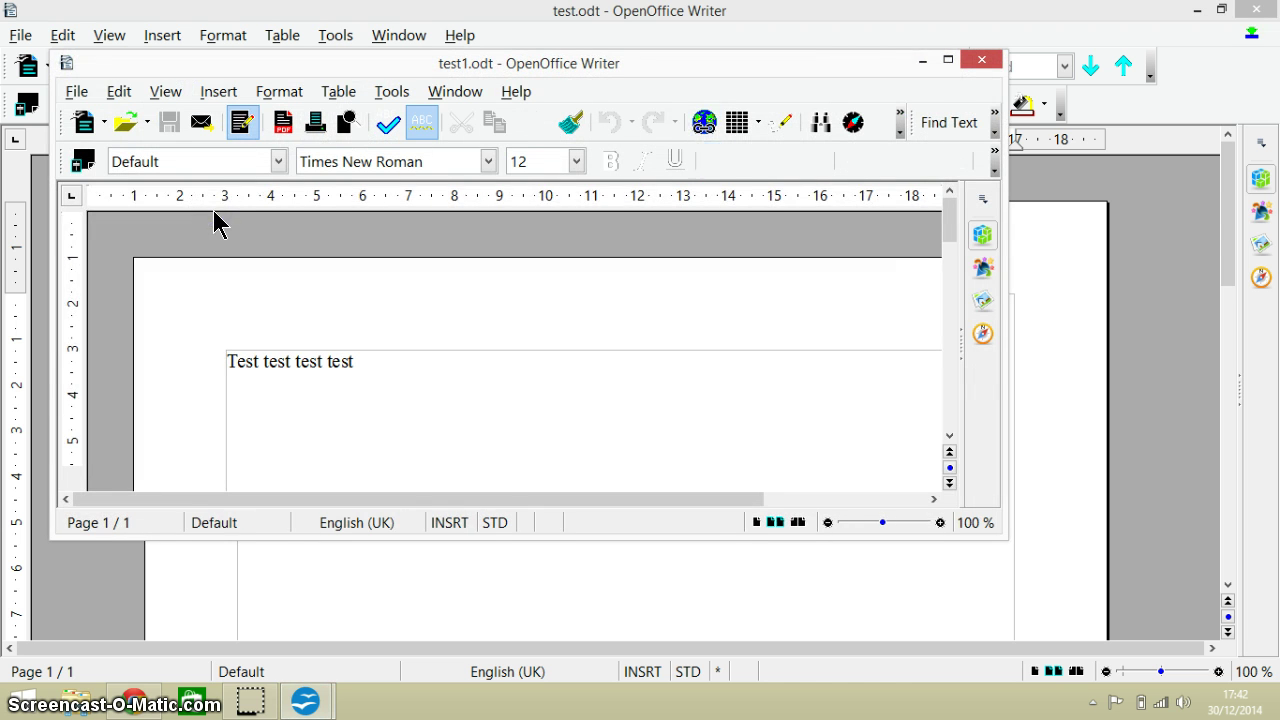
left_click(948, 62)
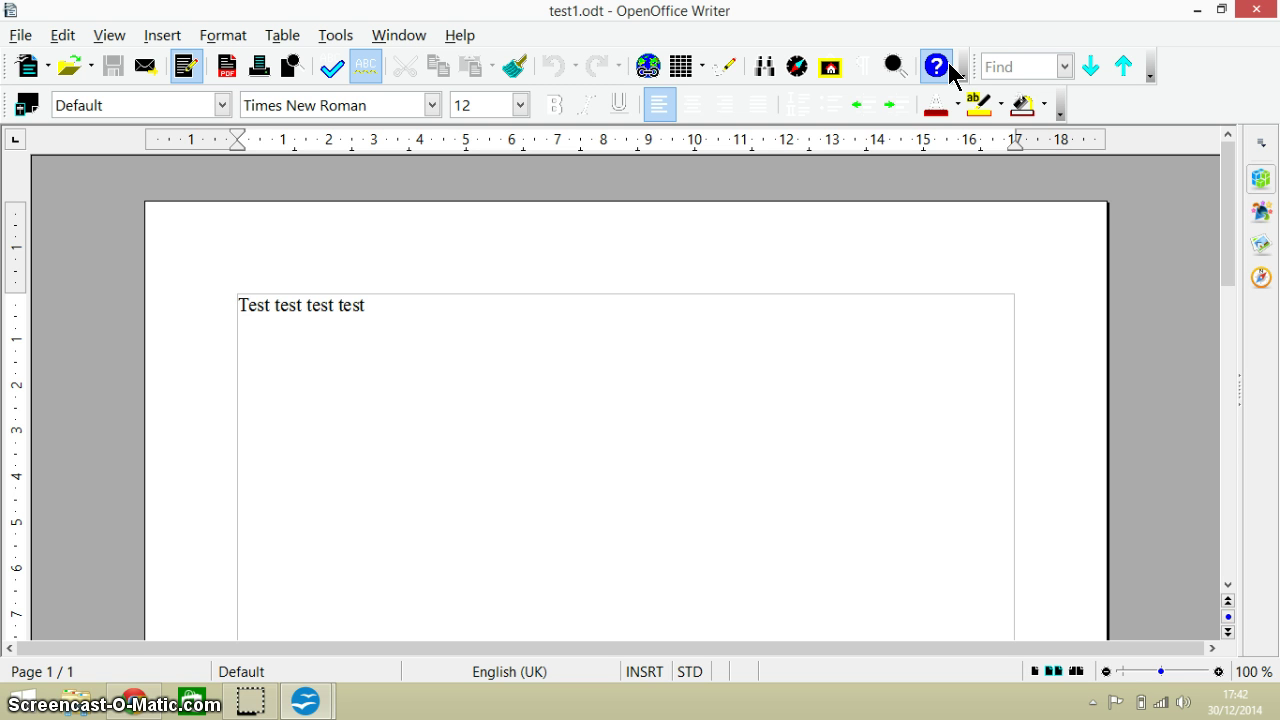
Step: Switch back to the window of the test document
key("alt")
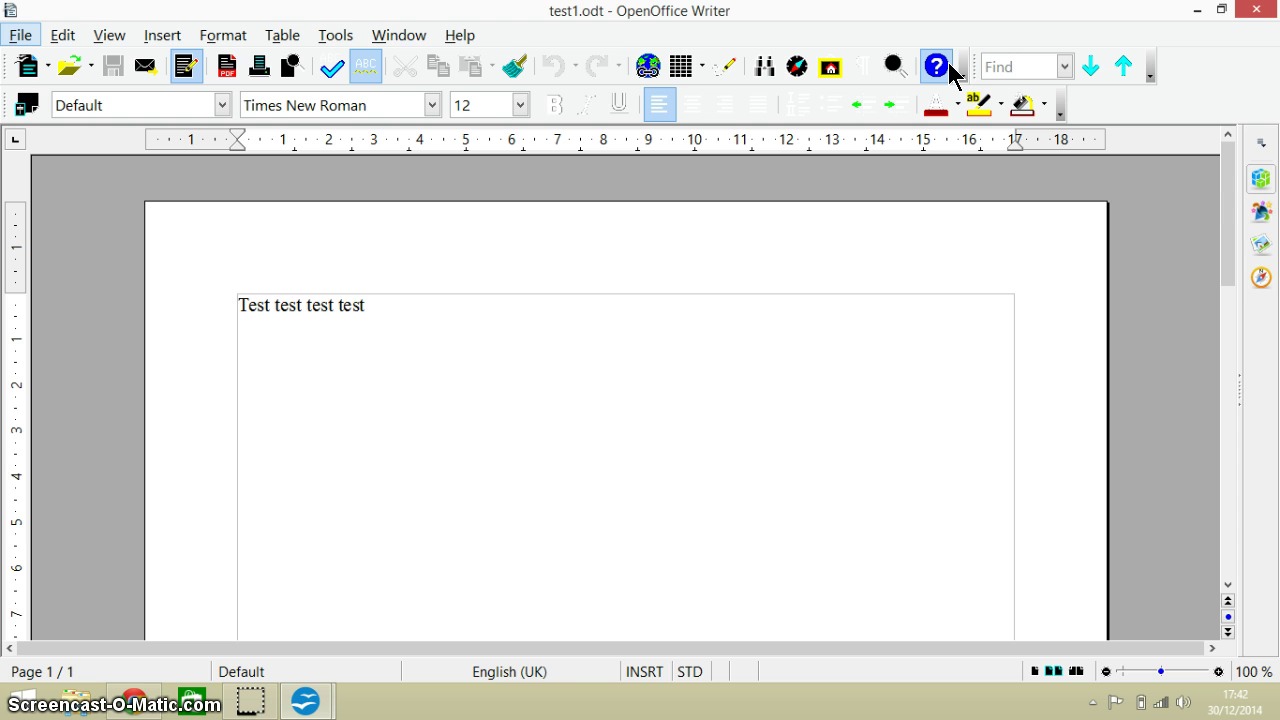
key("alt+Tab")
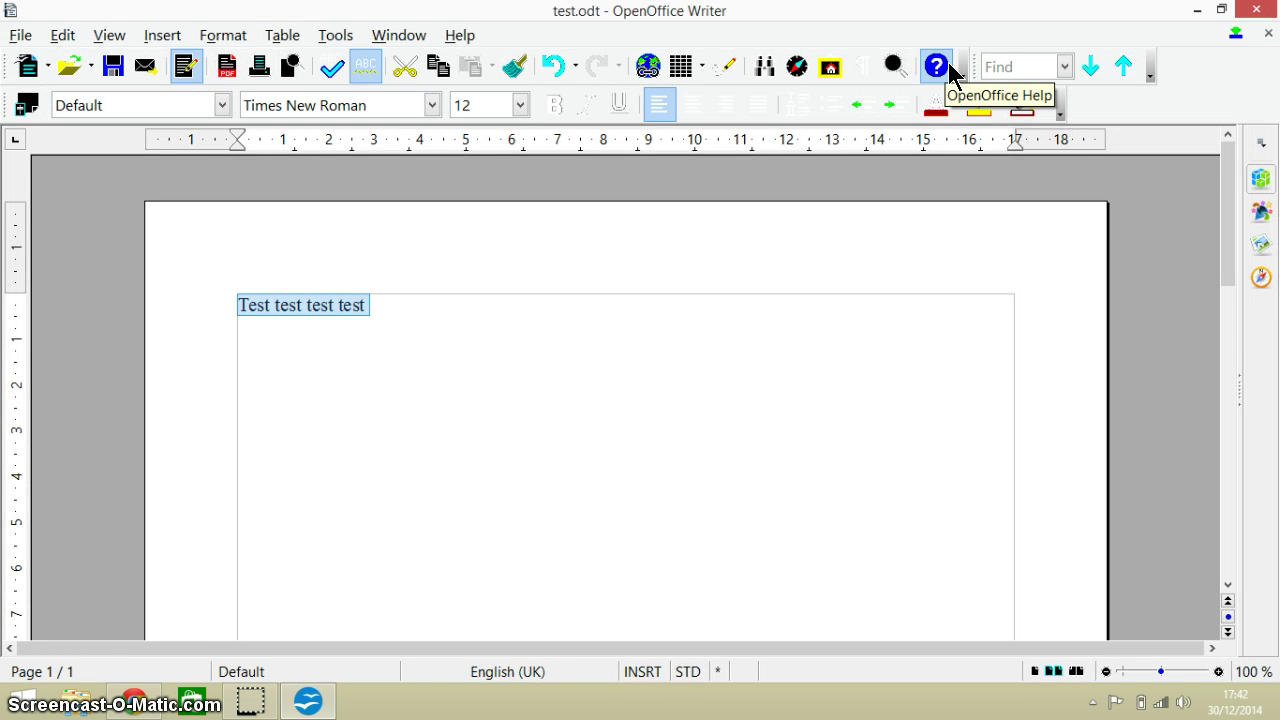